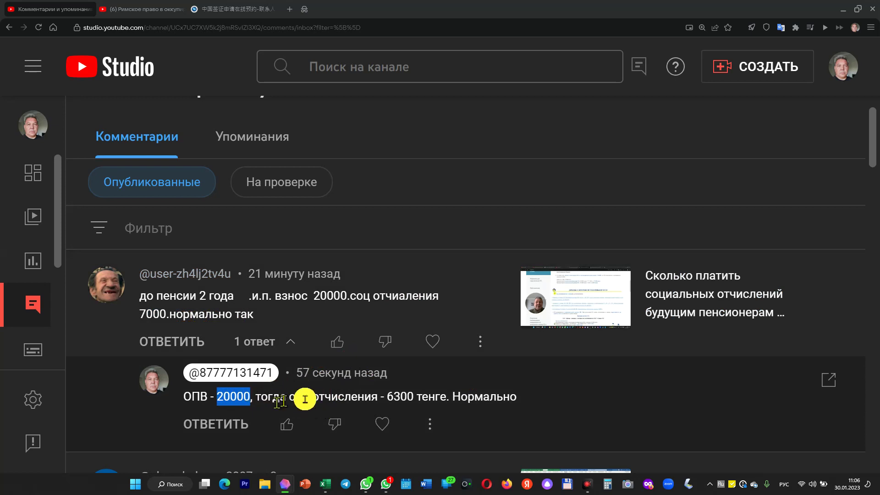
Switch to the Excel benefits workbook and enter 7000 as the paid social contribution for апр.21 in G6
double_click(389, 397)
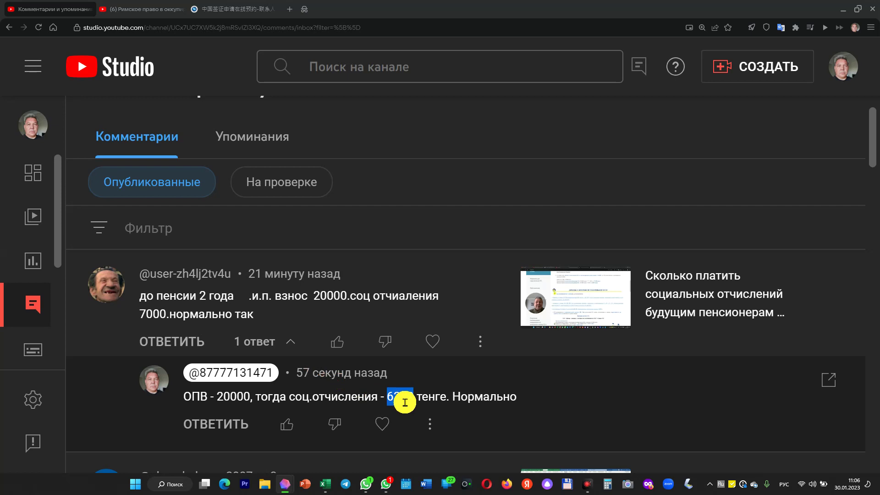
left_click(325, 485)
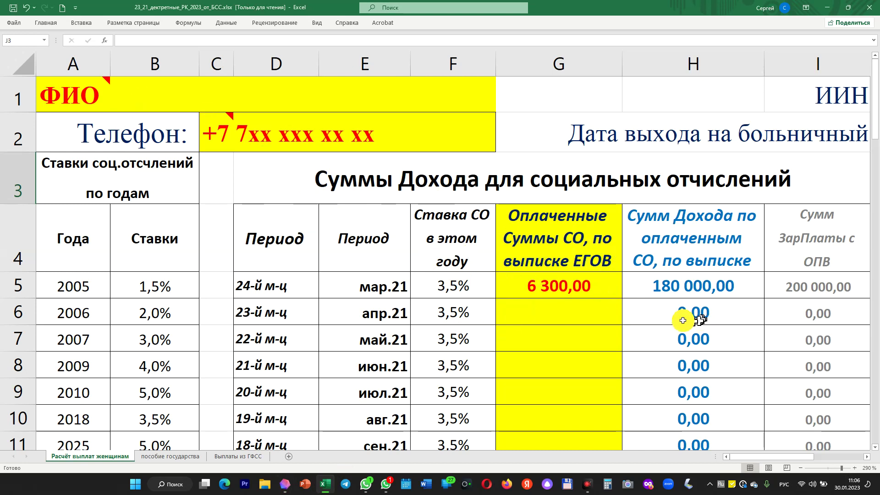
left_click(549, 288)
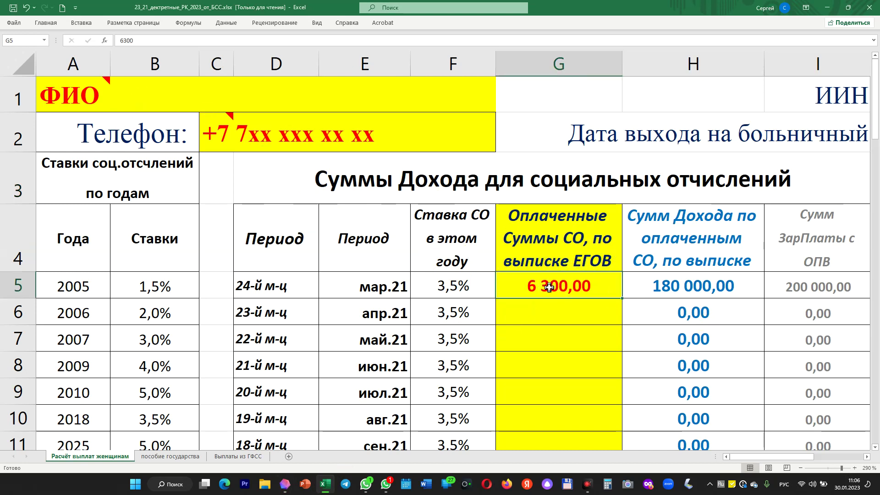
left_click(561, 308)
type("7000")
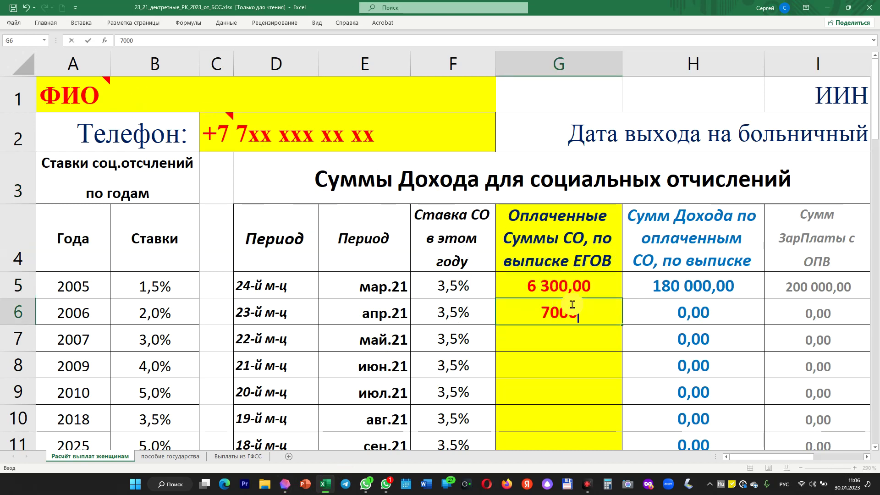
key("Return")
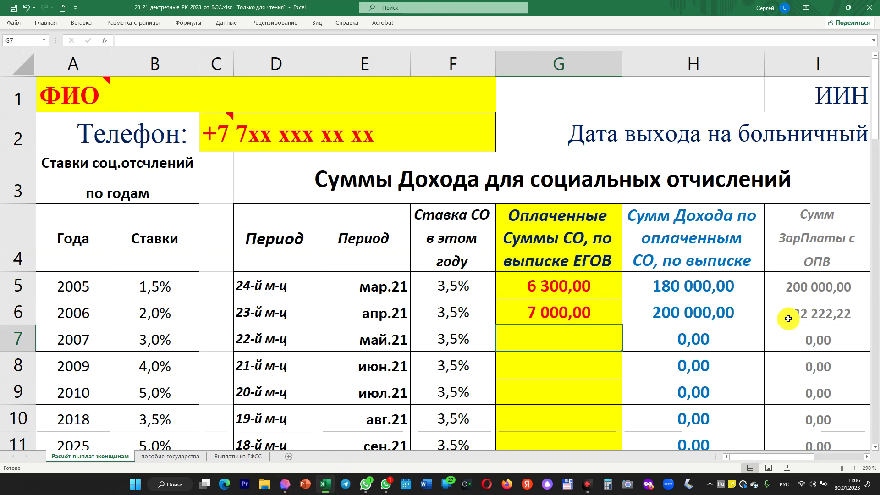
left_click(818, 322)
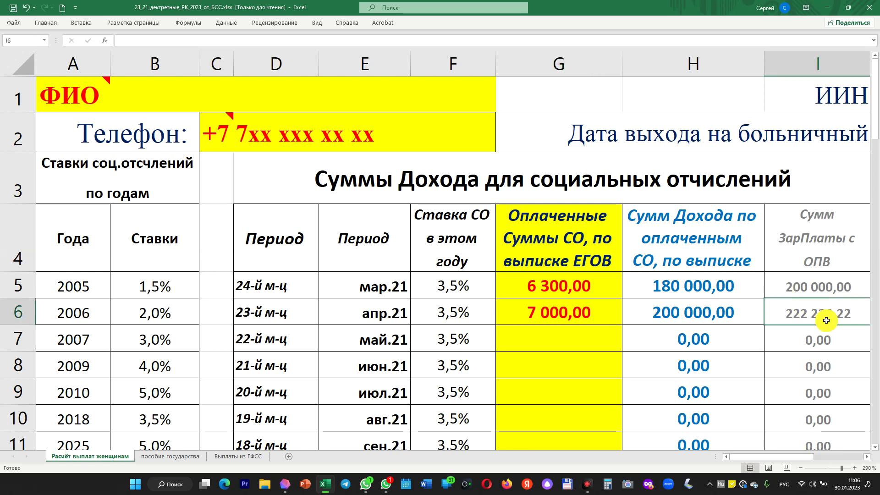
Open the Calculator beside the table and calculate the 10% pension contribution as 200000 × 0,1
left_click(607, 484)
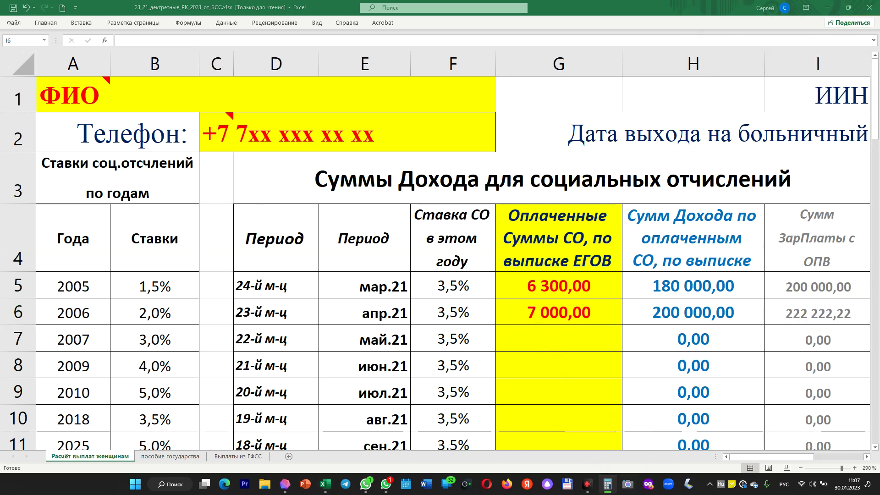
left_click_drag(558, 118, 271, 123)
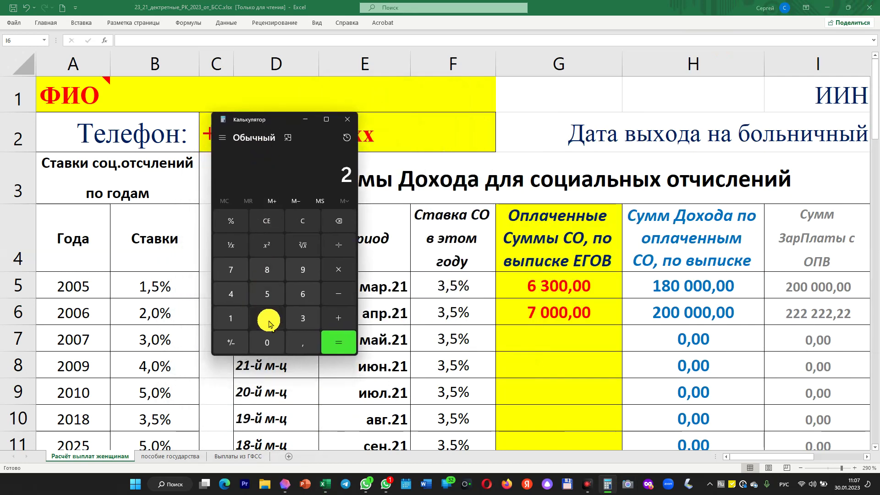
key("0")
key("0")
key("0")
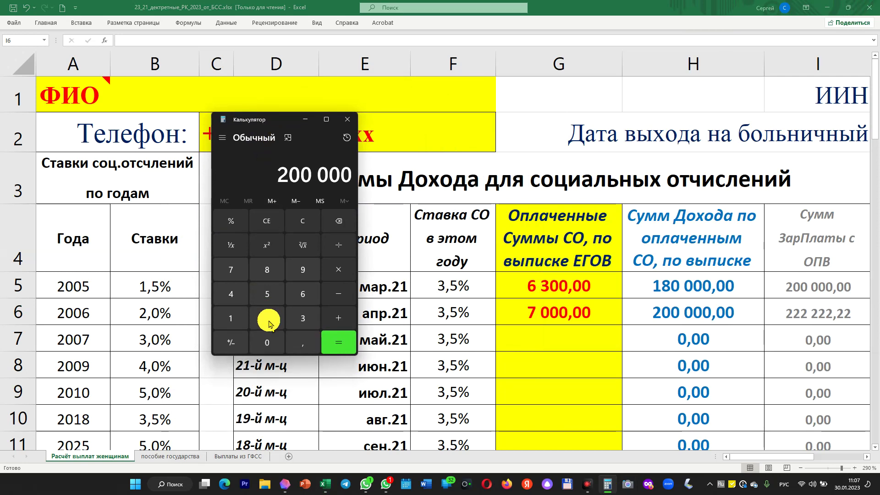
key("asterisk")
key("0")
key("comma")
key("1")
key("Return")
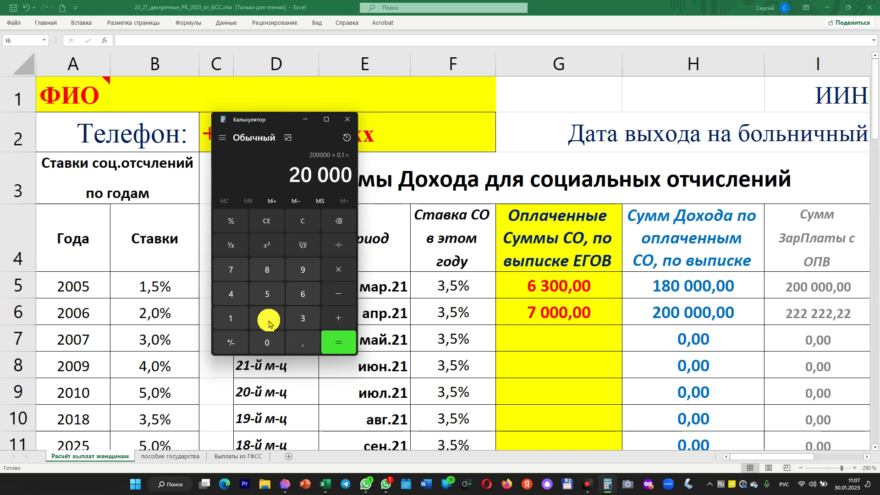
Calculate the social contribution by subtracting 20000 from 200000 and multiplying the difference by 3,5%
key("Escape")
type("000")
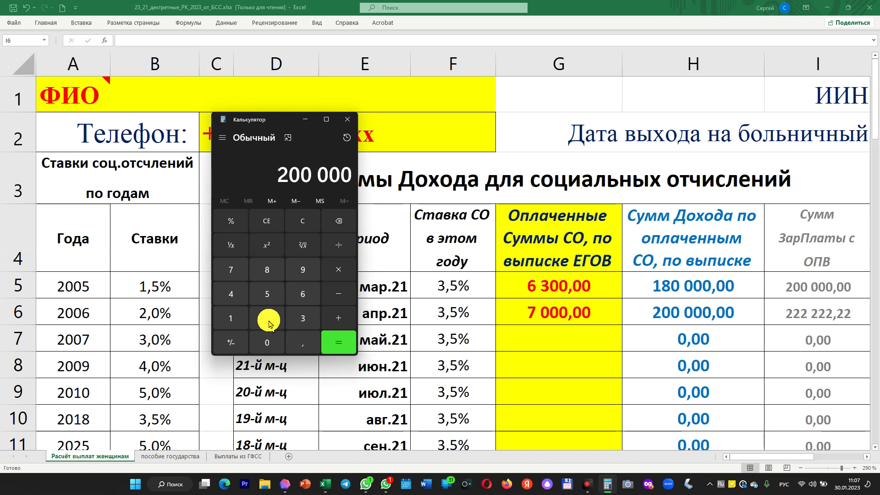
type("0020000")
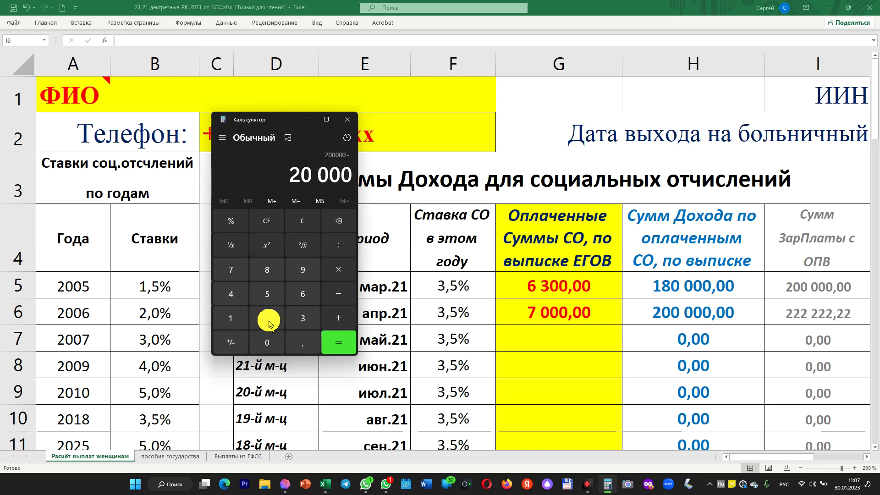
key("Return")
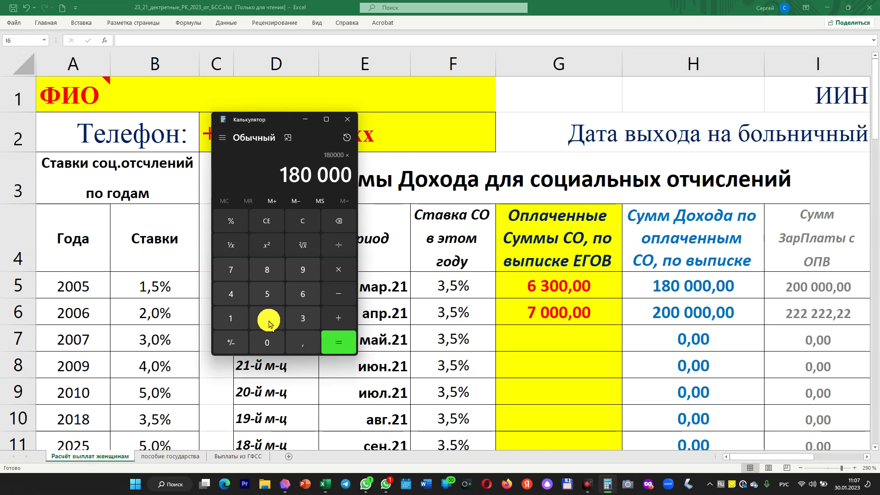
type("3,5")
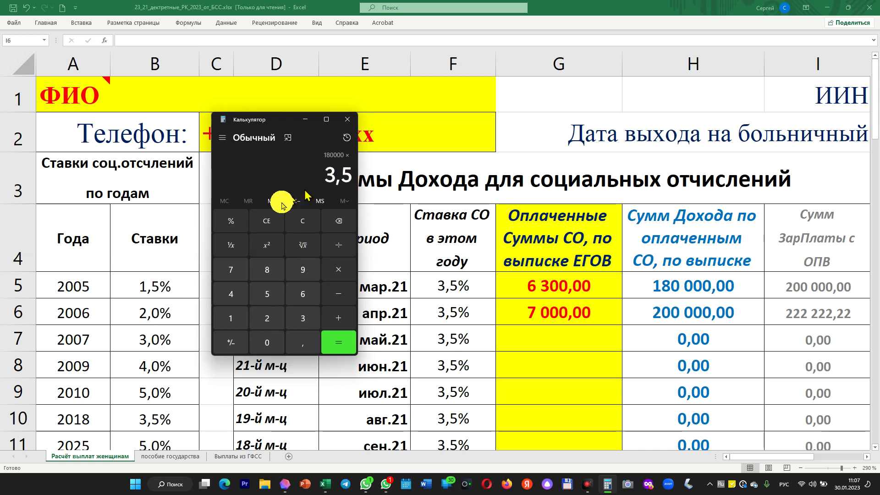
left_click(231, 221)
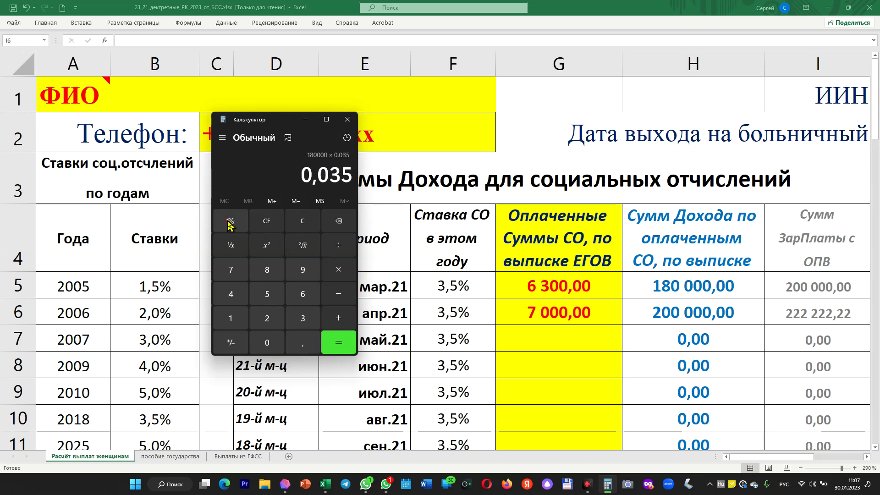
left_click(338, 342)
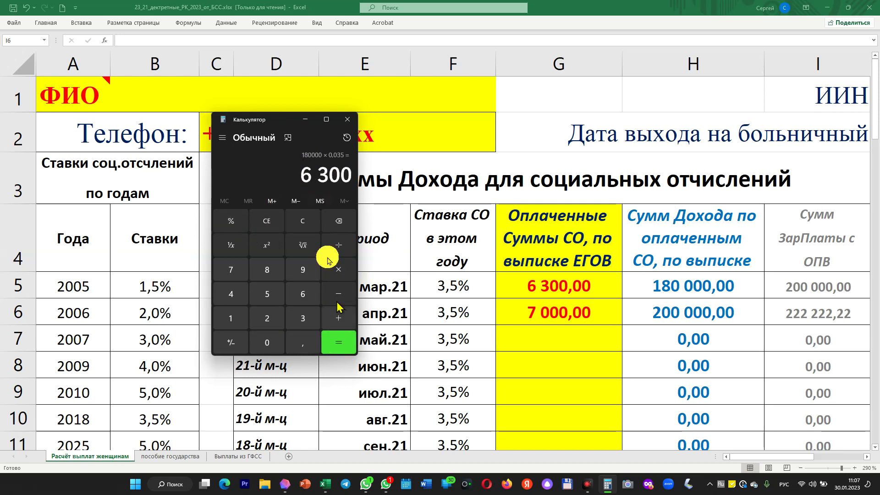
Minimize the benefits workbook and close the Calculator to return to the YouTube Studio comments
left_click(548, 293)
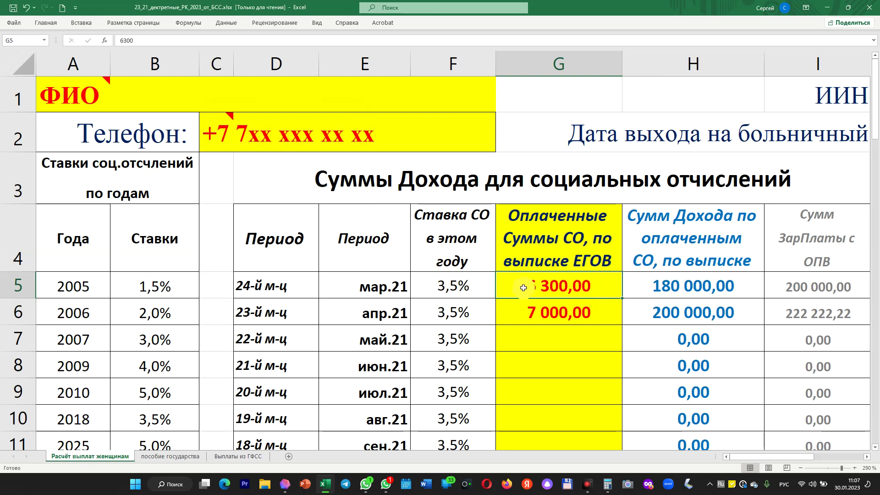
left_click(830, 8)
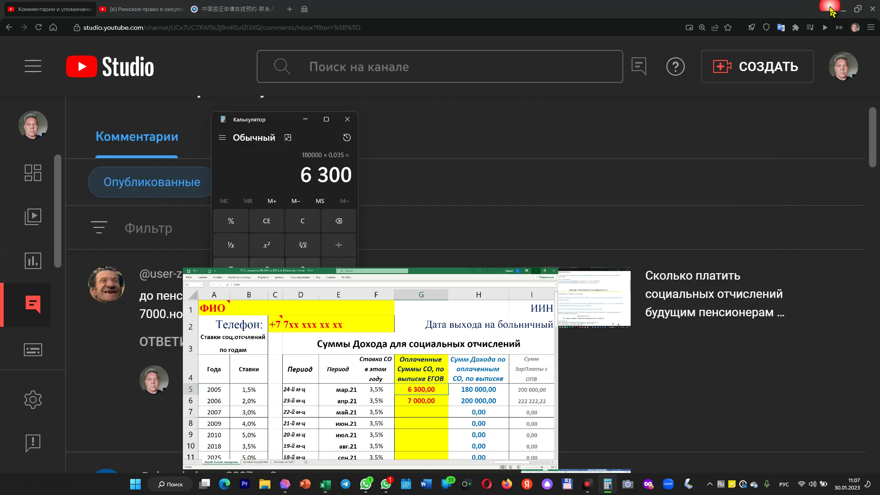
left_click(351, 126)
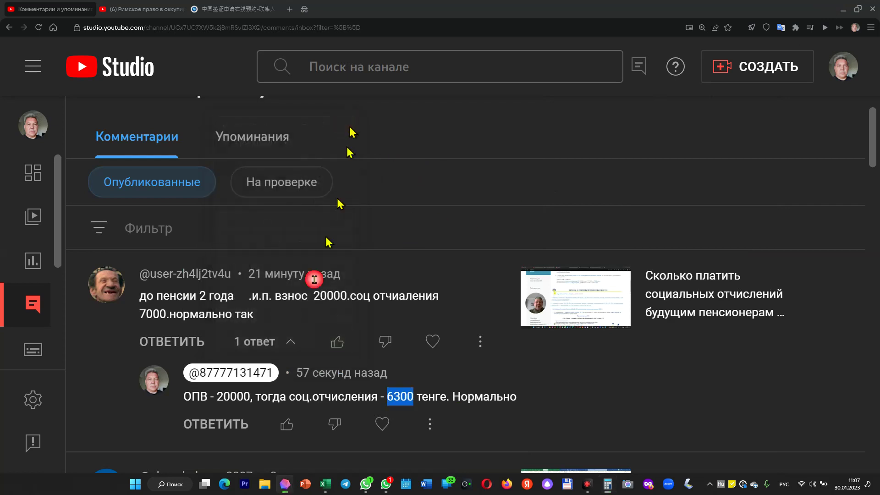
Examine the 20000 ОПВ and 6300 social contribution amounts in the reply against the viewer's original comment
left_click_drag(218, 395, 227, 396)
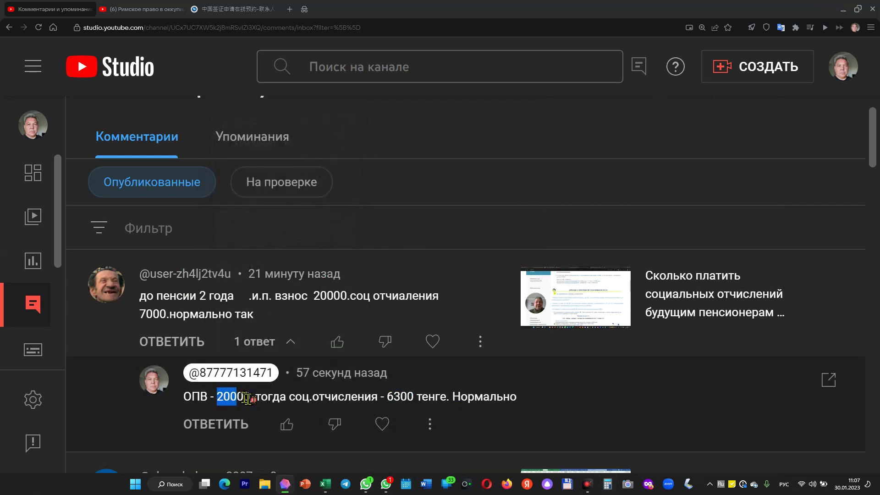
left_click_drag(387, 396, 400, 394)
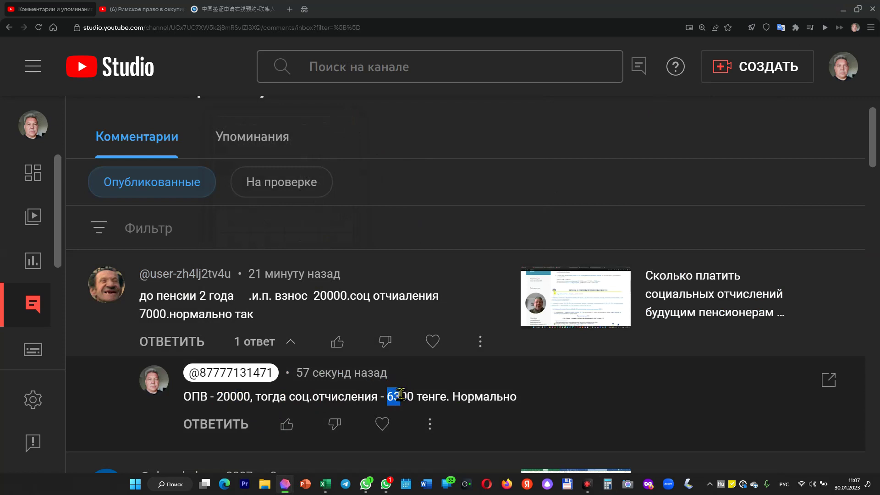
left_click(351, 398)
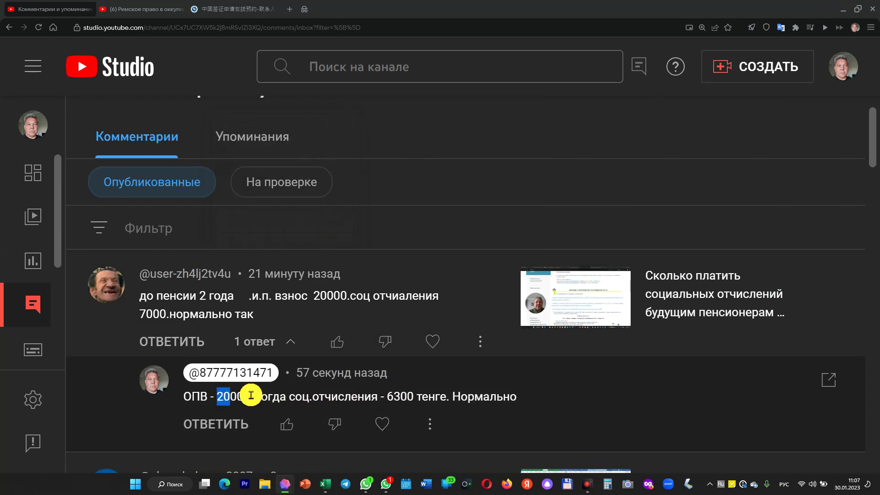
left_click(390, 397)
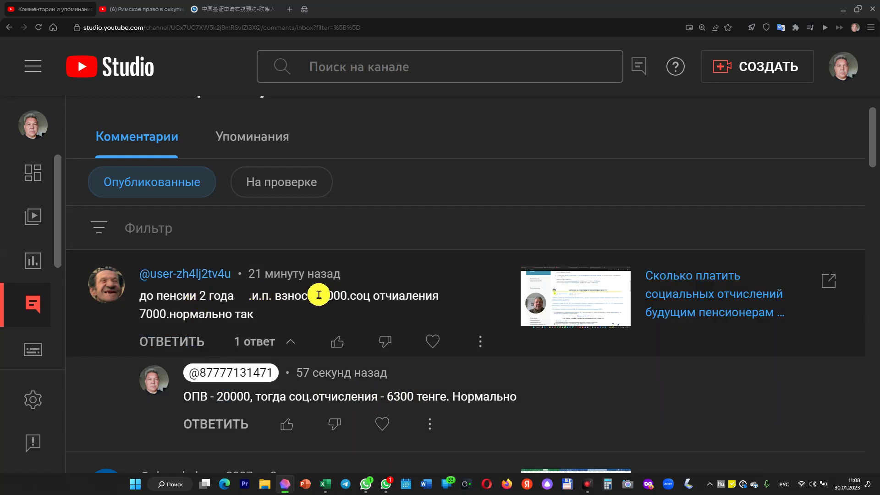
left_click(170, 316)
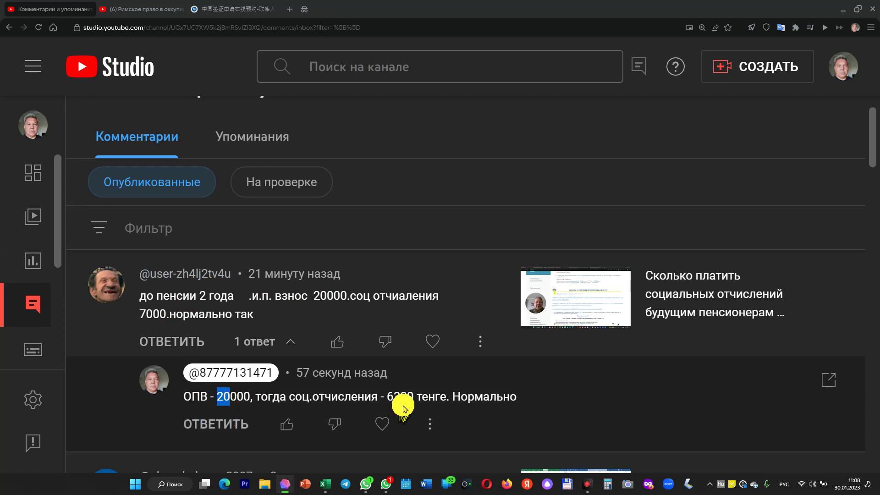
left_click(387, 396)
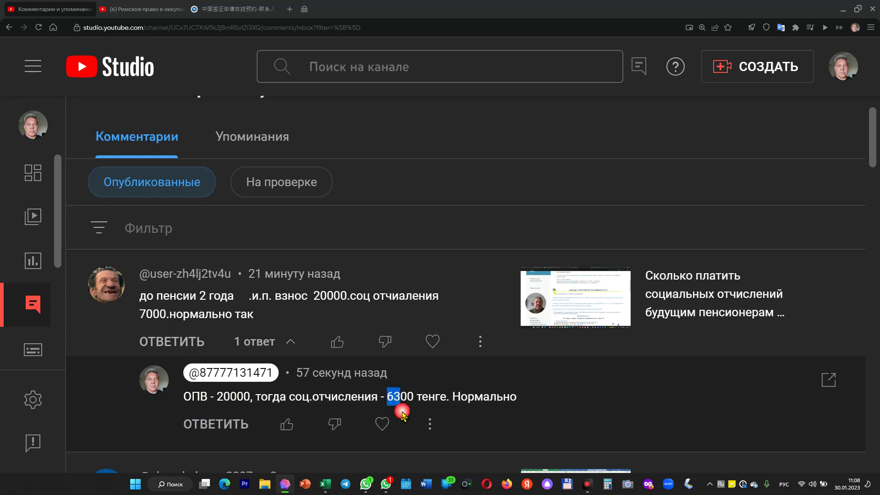
Switch to the Excel pension workbook, open the sheet "Доход за 36 м-цев подряд" and select the "соц. отчисления 3,5%" heading
left_click(325, 484)
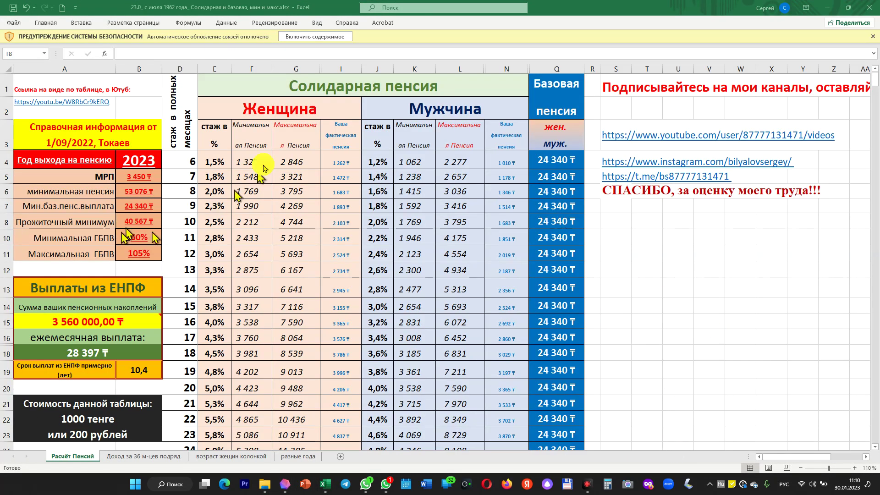
left_click(149, 457)
left_click(453, 242)
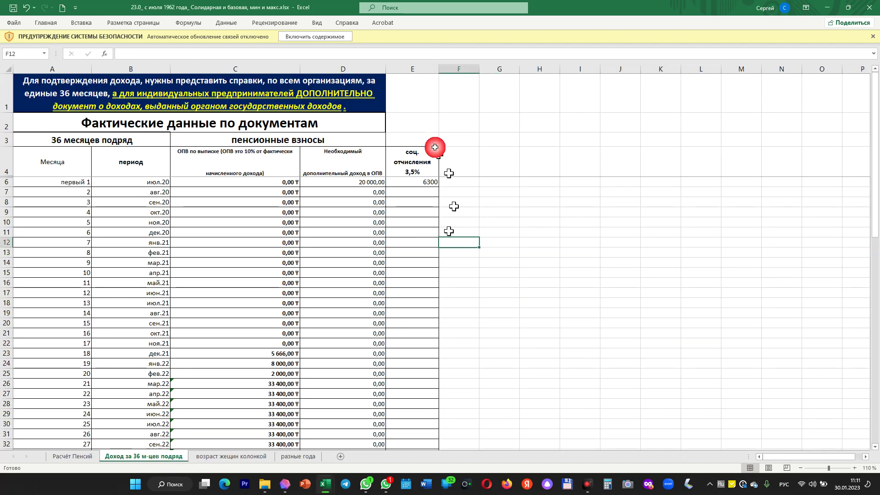
left_click(412, 69)
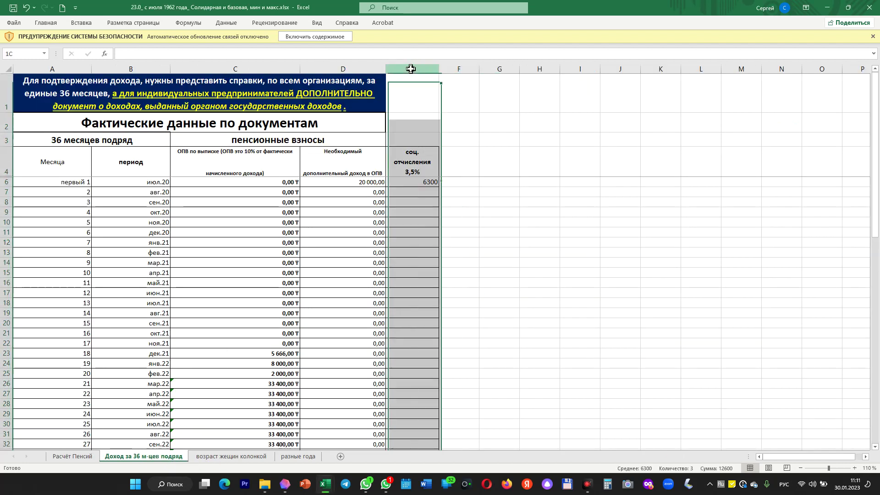
left_click(414, 172)
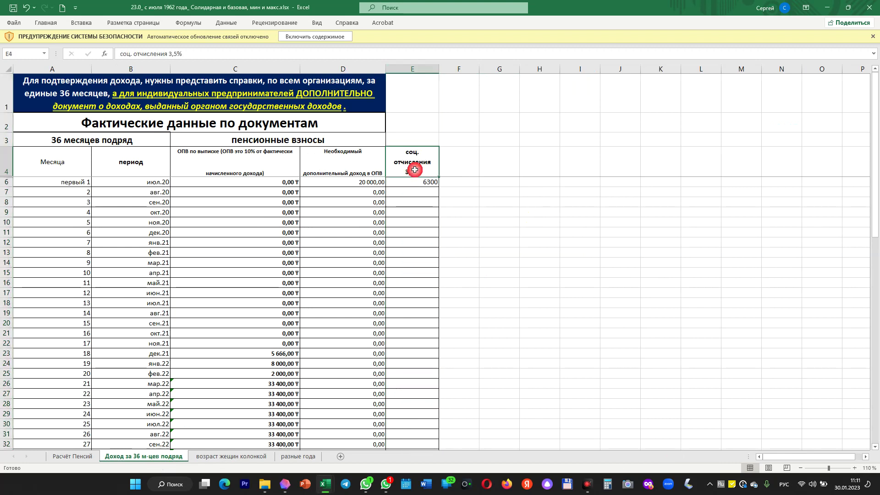
Enter 15000 as the ОПВ amount for авг.20 in D7 and fill the social contribution formula from E6 down to E30
left_click(351, 195)
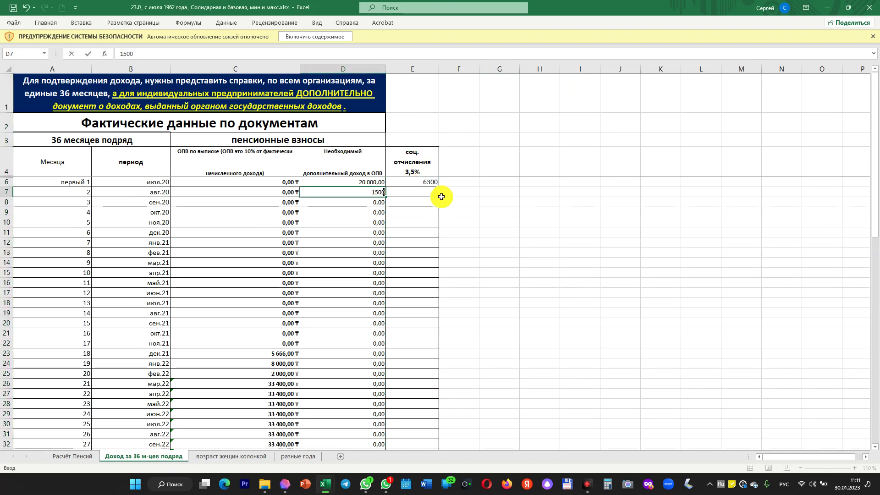
key("Return")
left_click(419, 191)
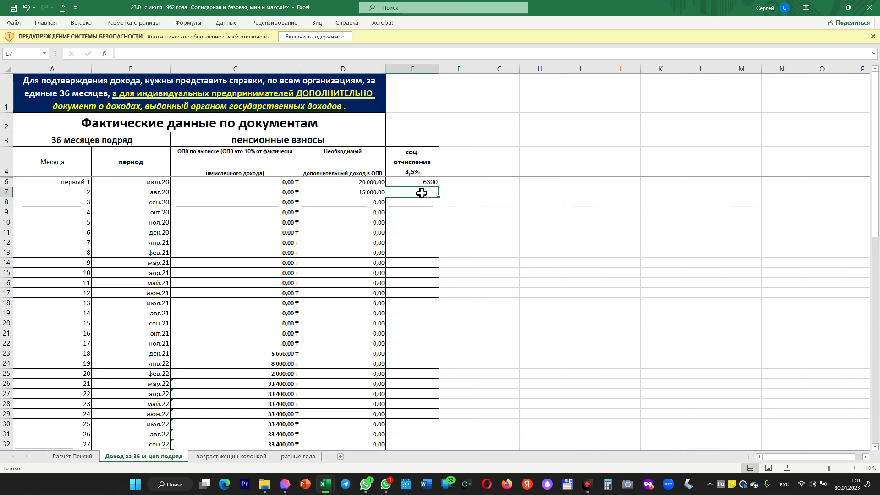
left_click(435, 179)
left_click_drag(439, 188, 449, 427)
left_click(521, 301)
Enter 10000 for сен.20 in D8 and 7000 for окт.20 in D9, and select the matching social contributions E6:E9
left_click(365, 200)
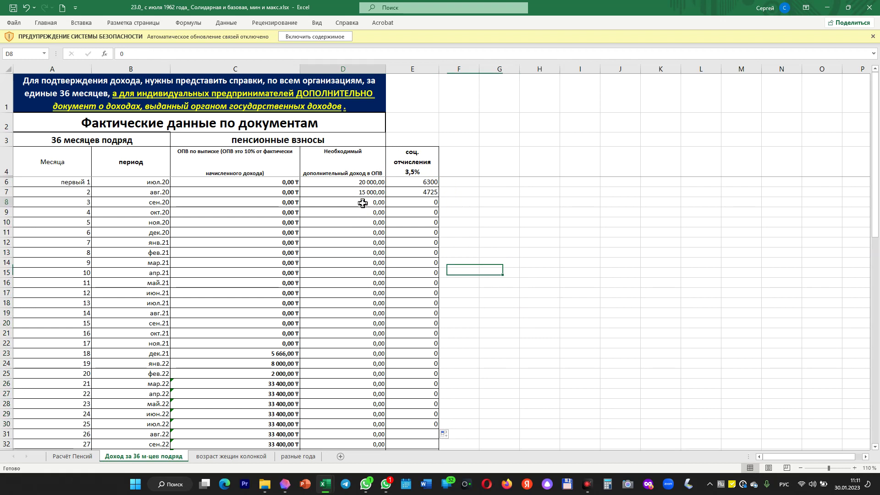
type("10 000")
key("Return")
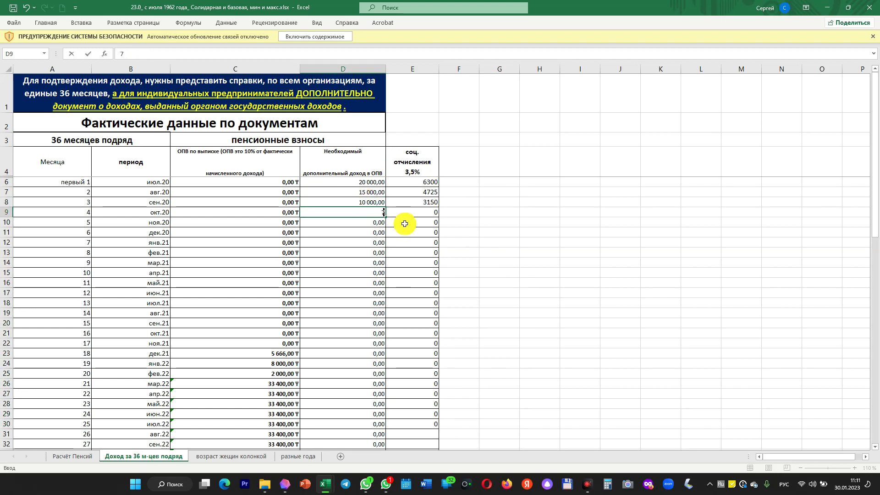
type("7000")
left_click(500, 242)
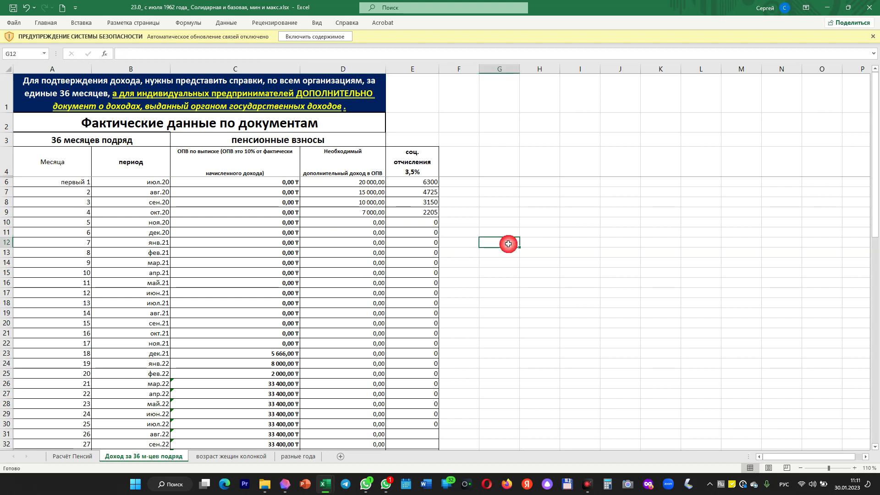
left_click_drag(404, 182, 403, 212)
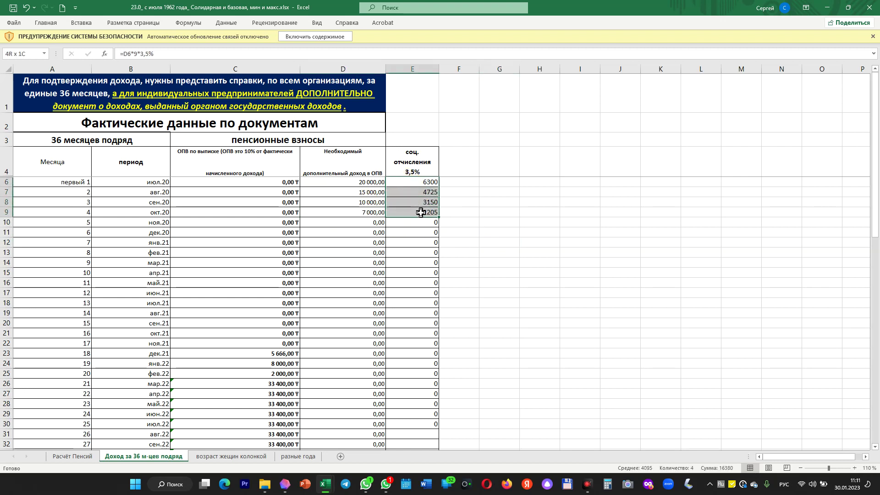
Compare the ОПВ amounts for июл.20 to окт.20 with their social contributions in D6:E9
left_click(492, 223)
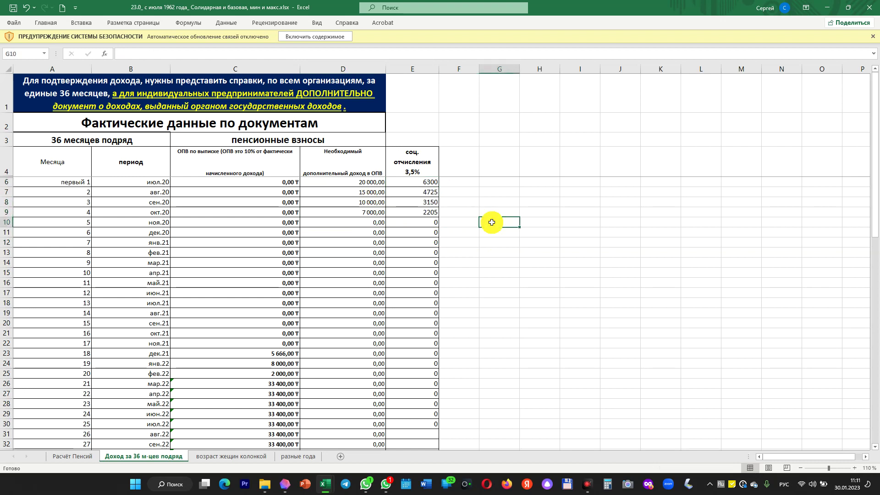
left_click(563, 274)
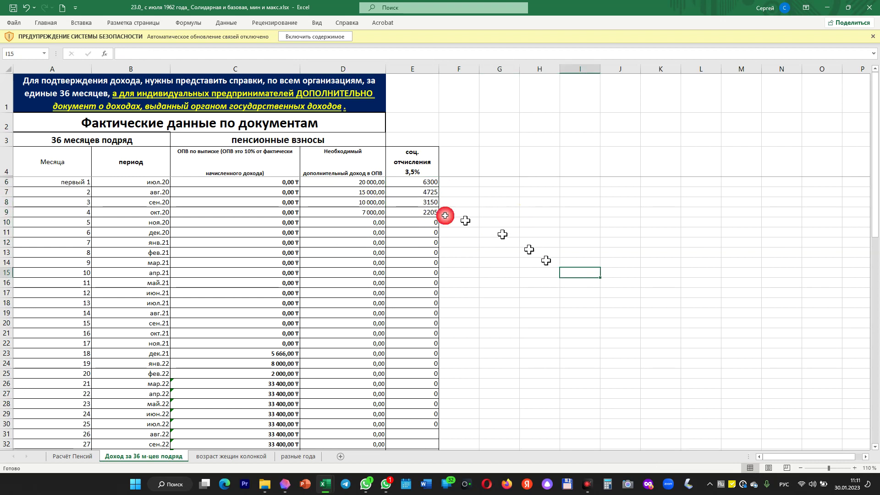
left_click_drag(347, 182, 416, 212)
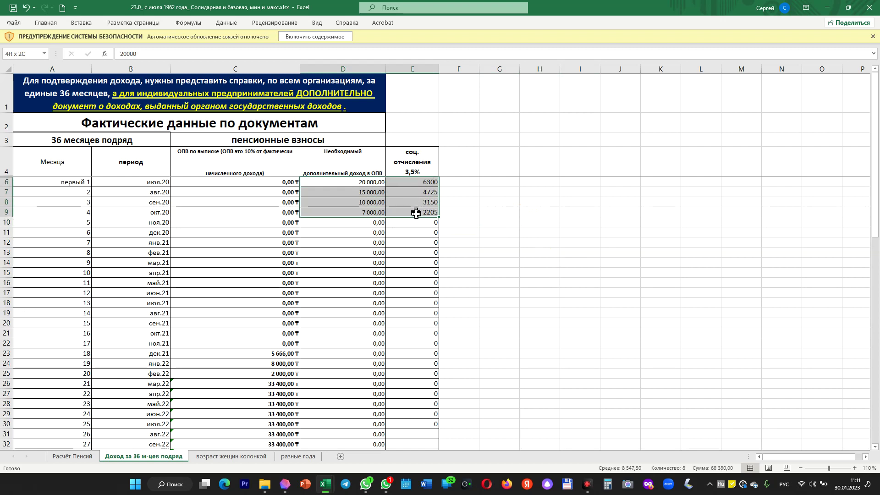
left_click(499, 222)
left_click_drag(346, 180, 419, 206)
left_click(498, 232)
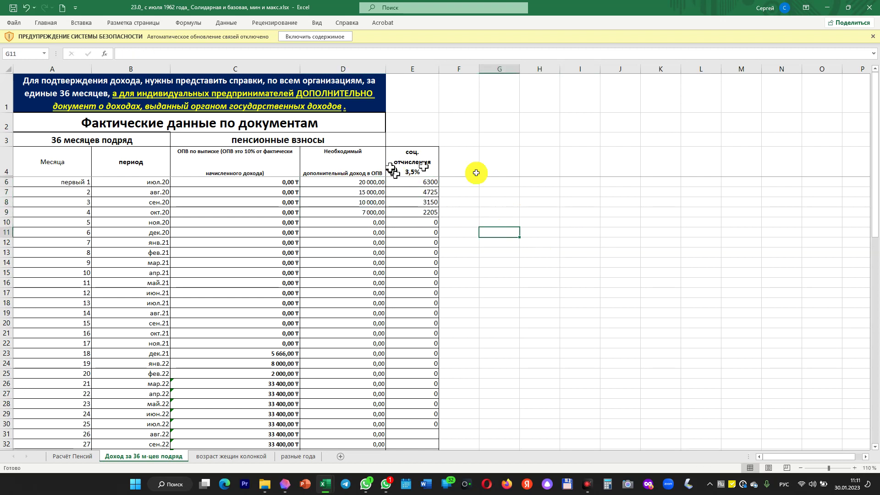
Review the social contribution formula in E6 and its use down to E9, and select the ОПВ amounts D6:D7
left_click(412, 183)
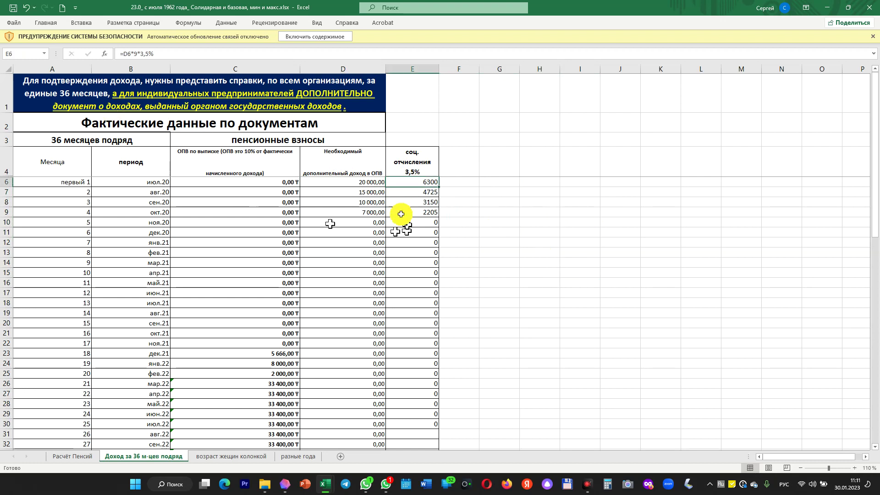
left_click(137, 54)
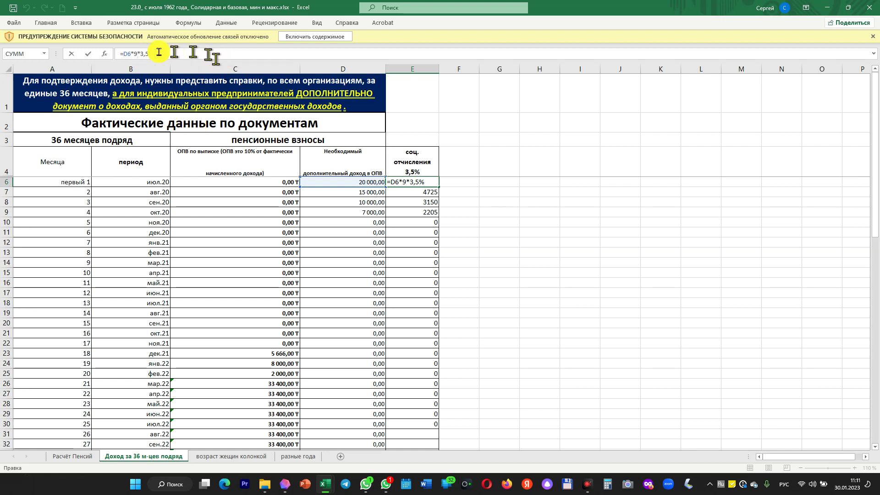
left_click(412, 182)
left_click_drag(438, 187, 438, 215)
left_click(530, 224)
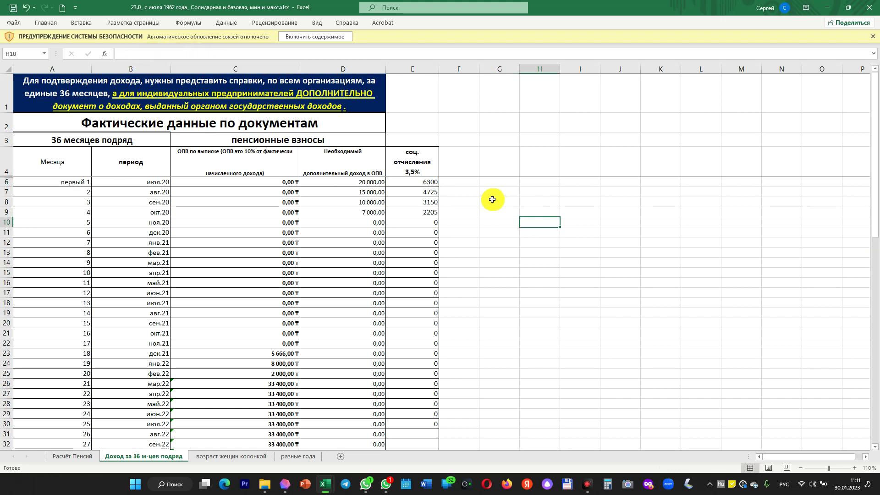
left_click_drag(362, 183, 353, 192)
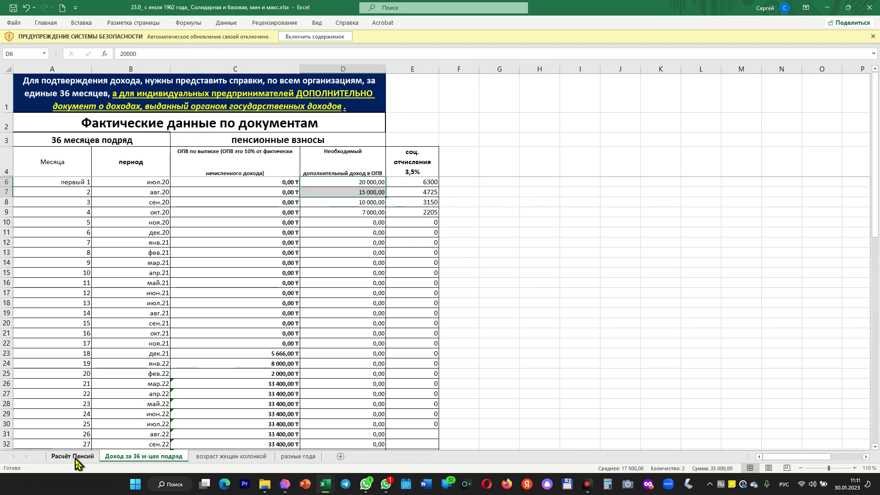
Open the sheet "Расчёт Пенсий" and set the pension savings amount in A15 to 4000000
left_click(76, 456)
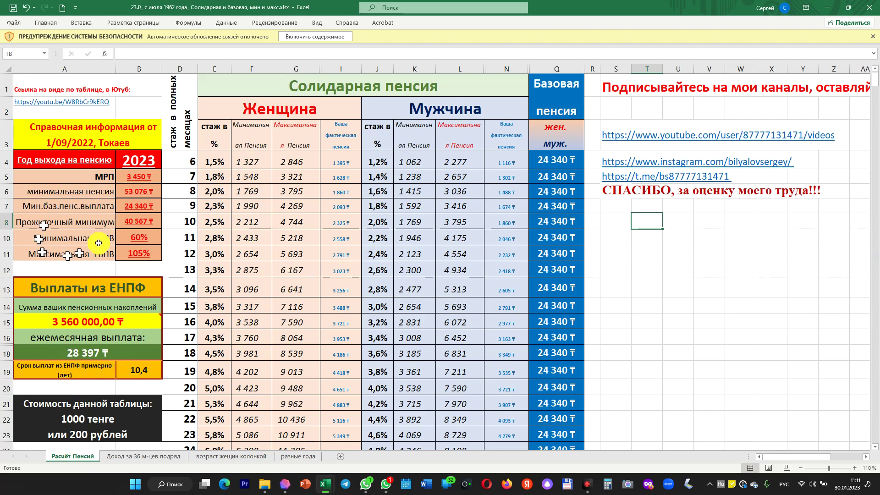
left_click(80, 323)
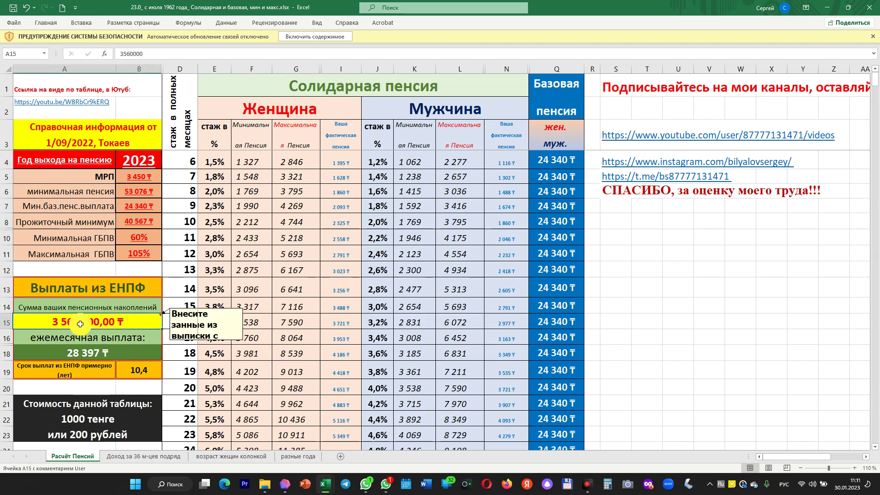
type("4")
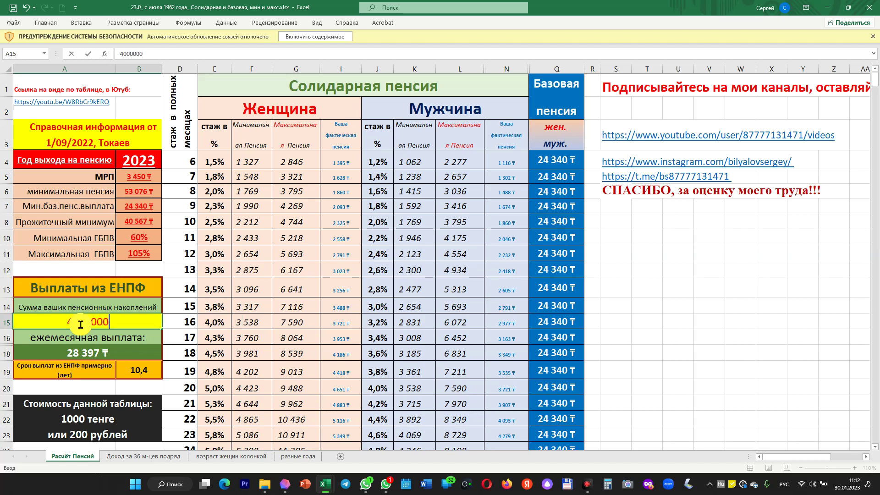
key("Return")
Enter 200000 as the pension savings amount in A15 and extend it to 20000000
left_click(99, 320)
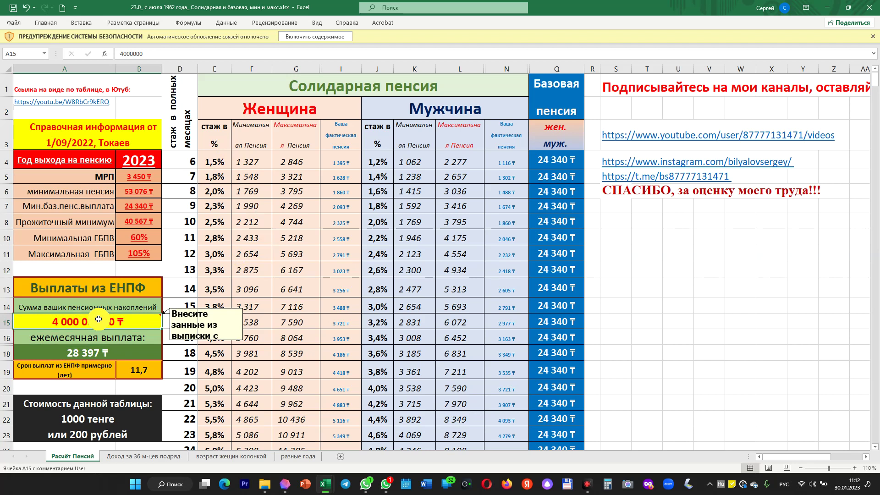
type("2")
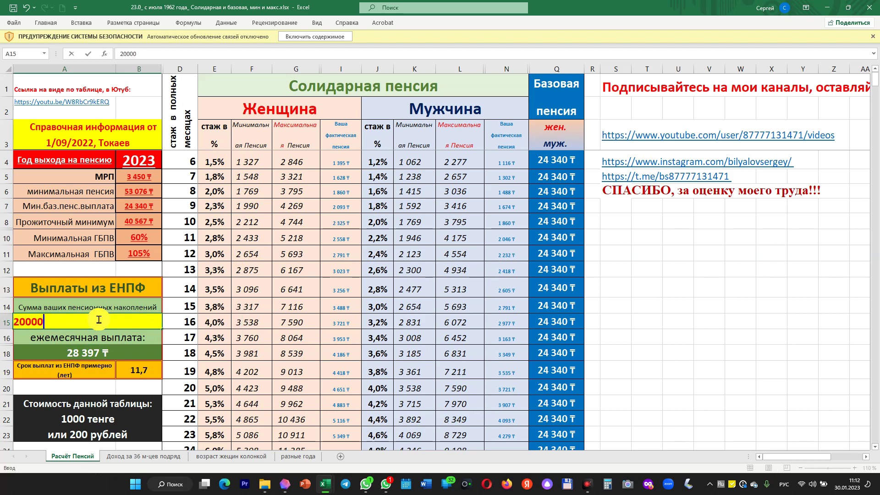
key("Return")
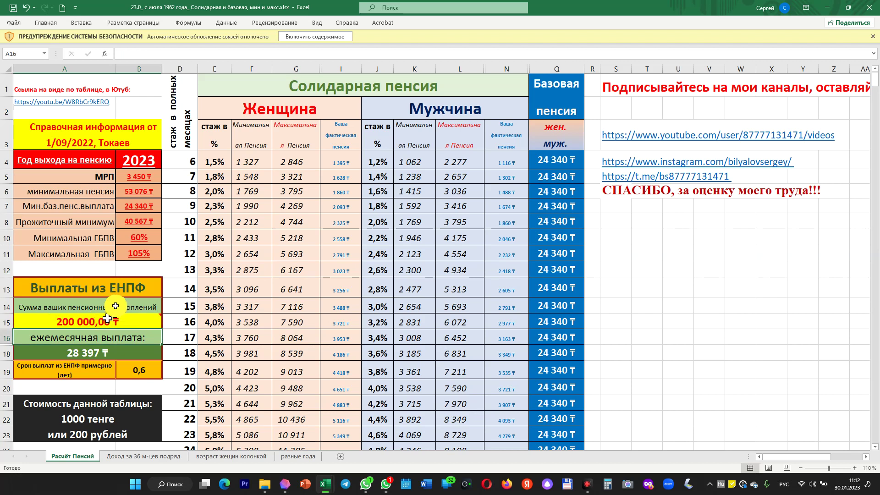
left_click(95, 323)
left_click(164, 52)
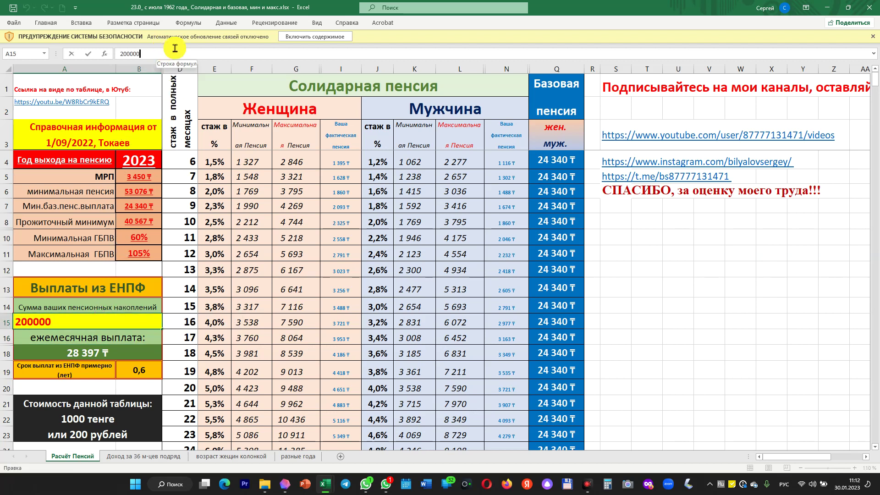
type("00")
key("Return")
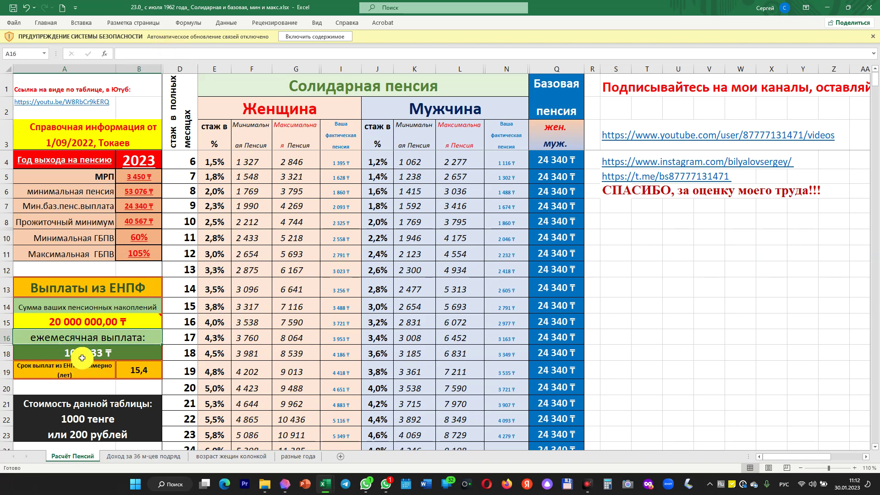
Set the pension savings amount in A15 to 1500000
left_click(70, 319)
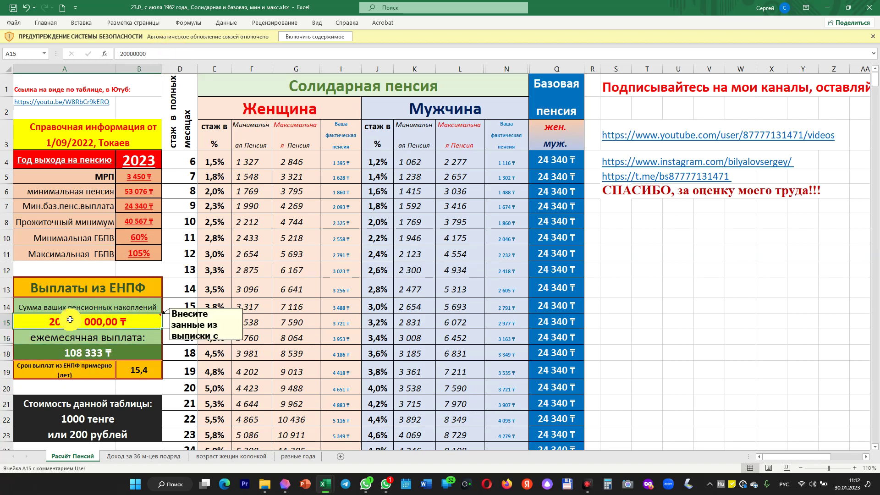
type("1 ")
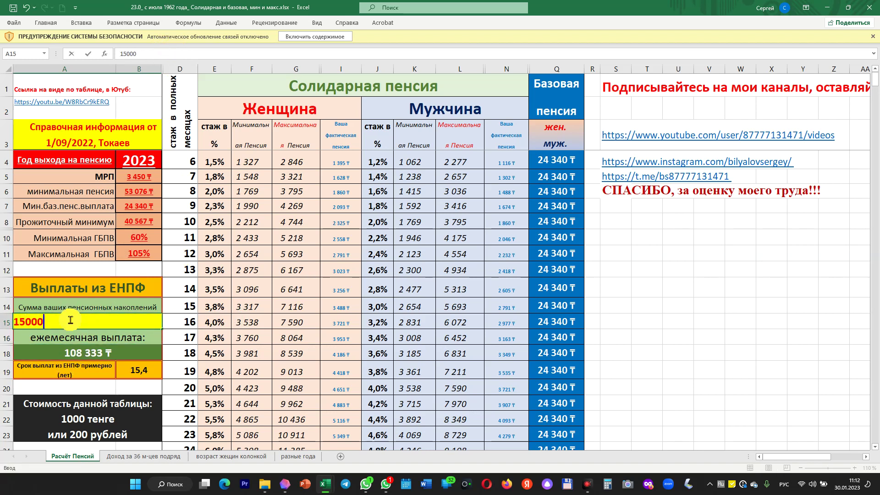
type("500 000")
key("Return")
Check the monthly ЕНПФ payment in A18 and the payout term in B19, and return to the sheet "Доход за 36 м-цев подряд"
left_click(114, 356)
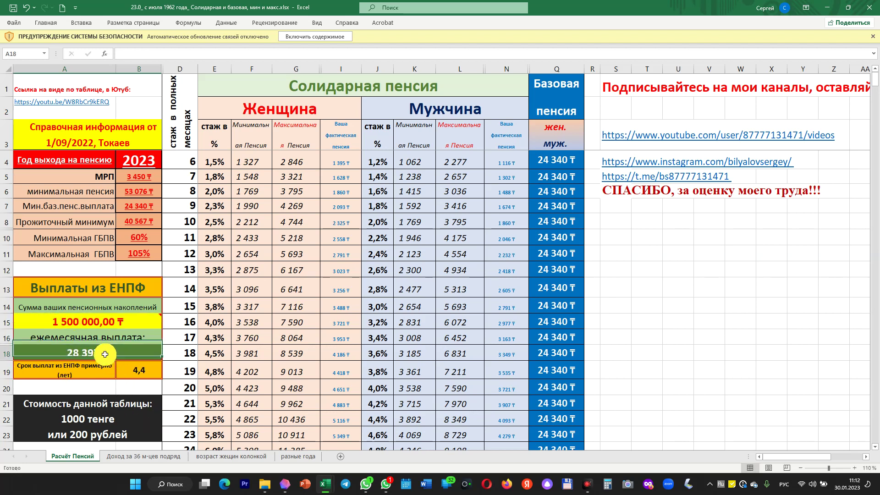
left_click(139, 372)
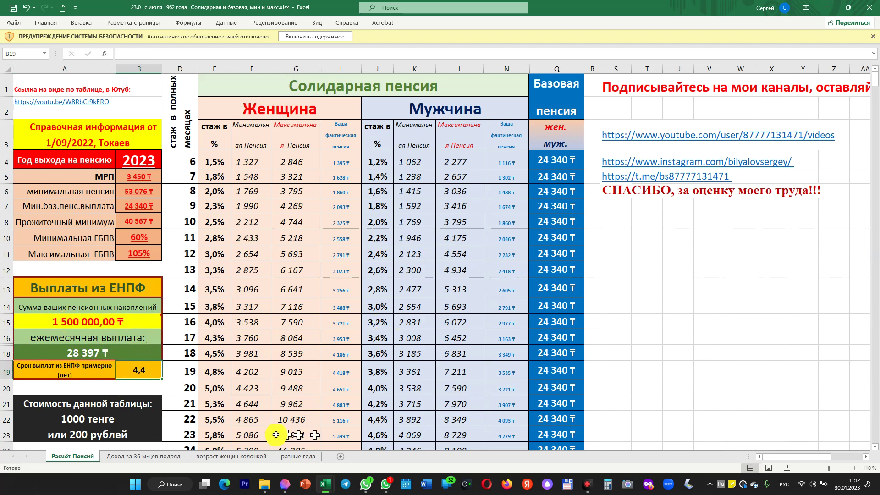
left_click(169, 458)
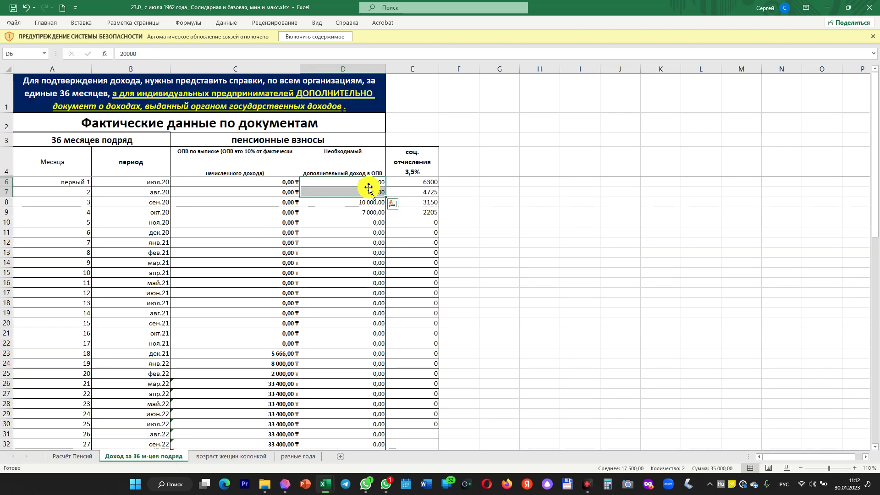